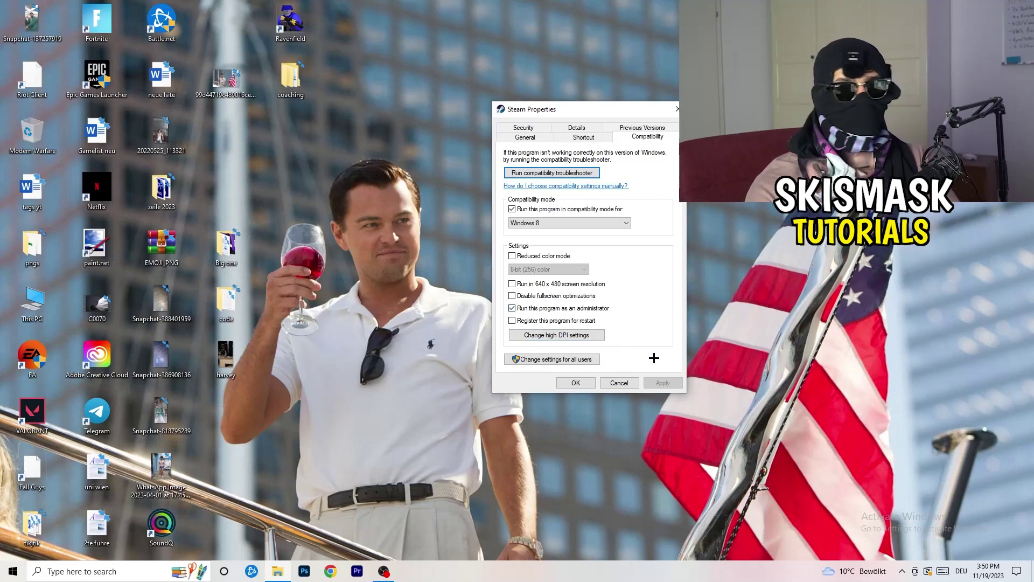
# - Save Steam's compatibility settings and move its desktop shortcut further left
pyautogui.click(576, 382)
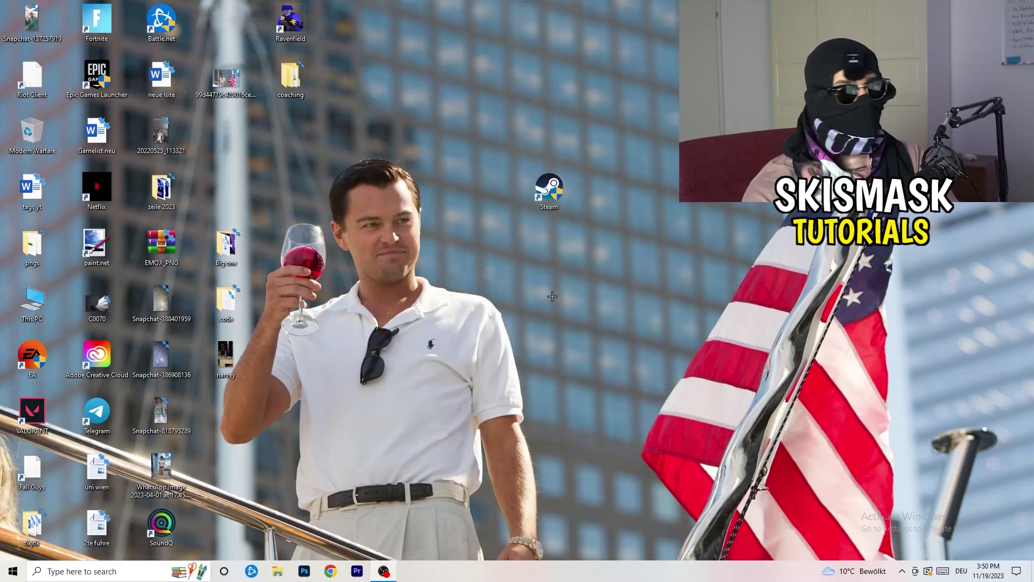
pyautogui.moveTo(553, 193); pyautogui.dragTo(489, 193)
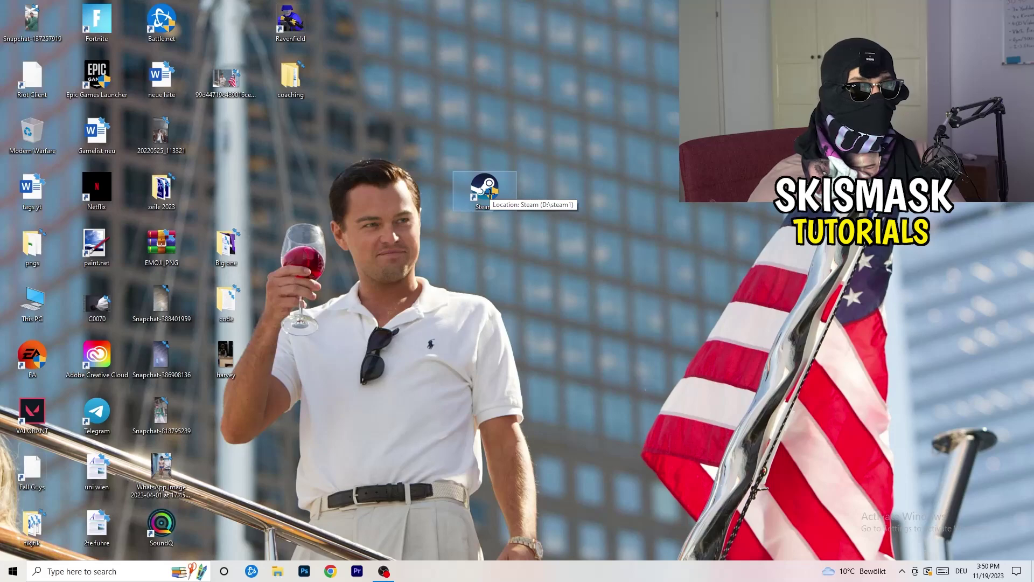
pyautogui.moveTo(489, 192); pyautogui.dragTo(359, 192)
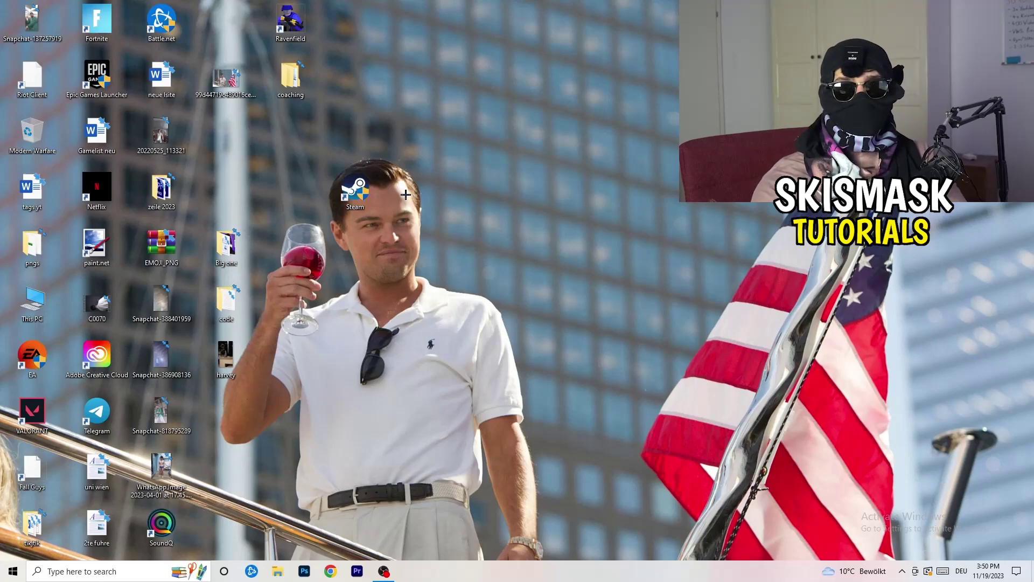
# - Reopen the Steam shortcut's properties to verify Windows 8 compatibility and run as administrator
pyautogui.rightClick(357, 200)
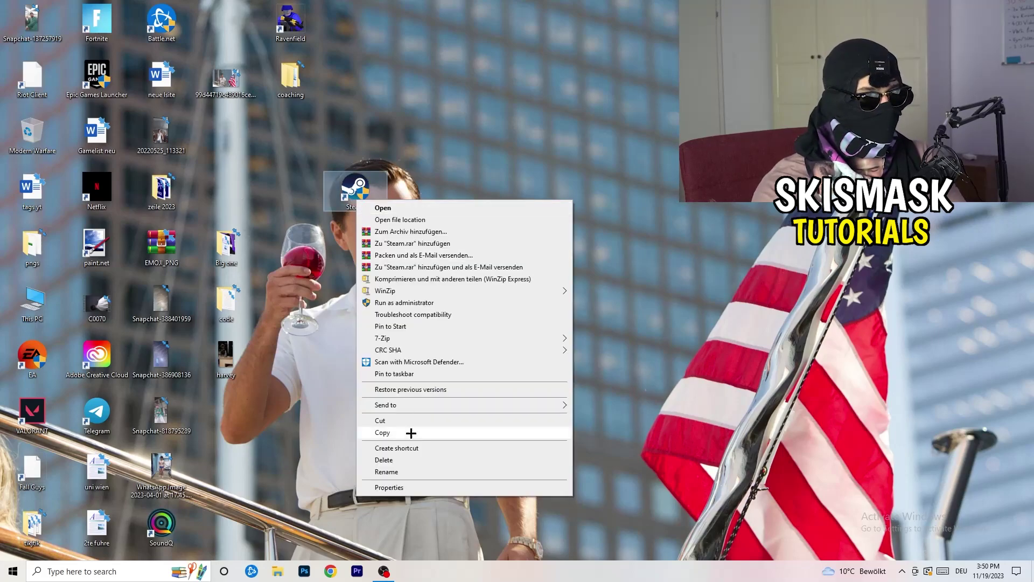
pyautogui.click(396, 488)
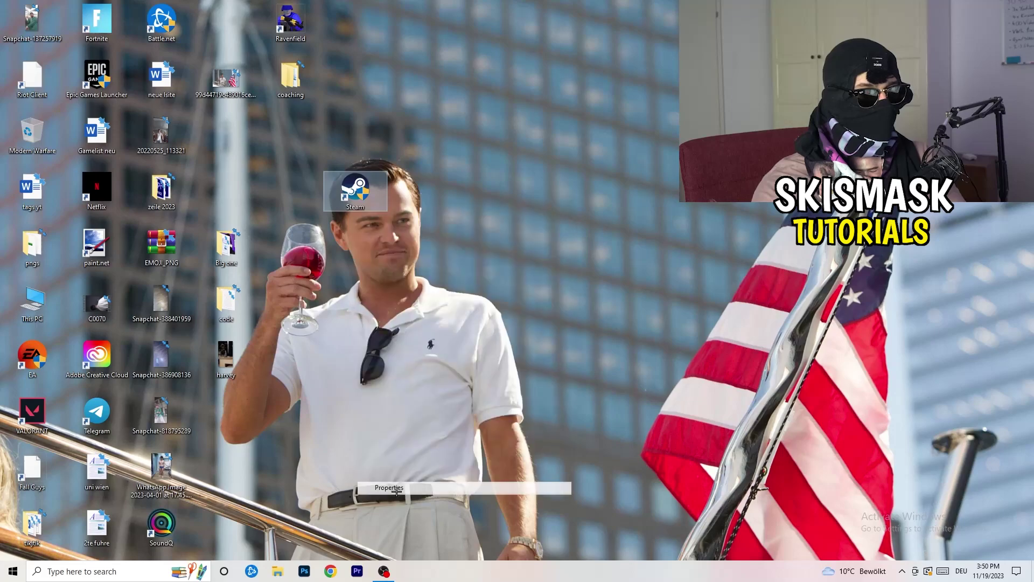
pyautogui.click(504, 236)
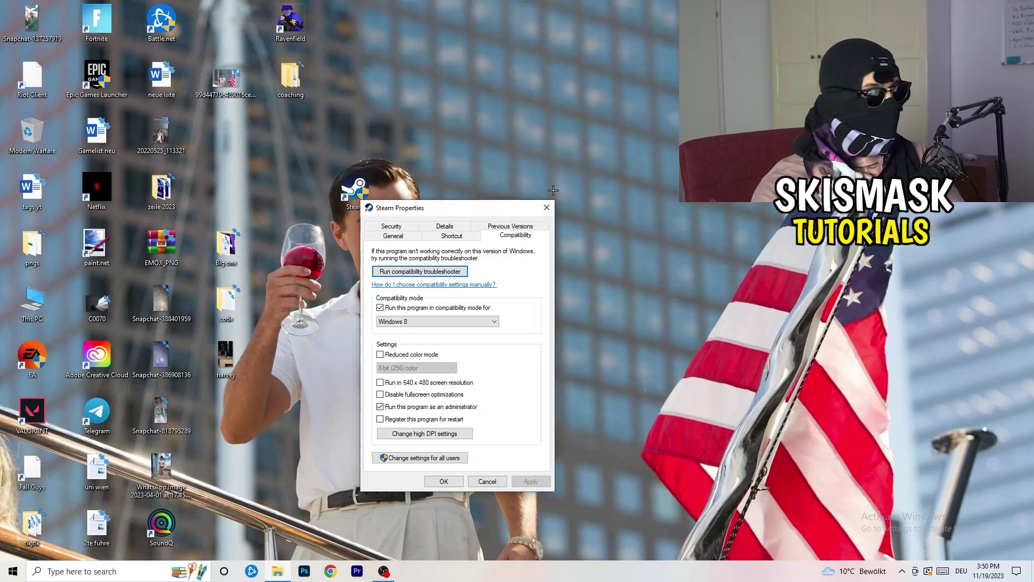
pyautogui.click(546, 207)
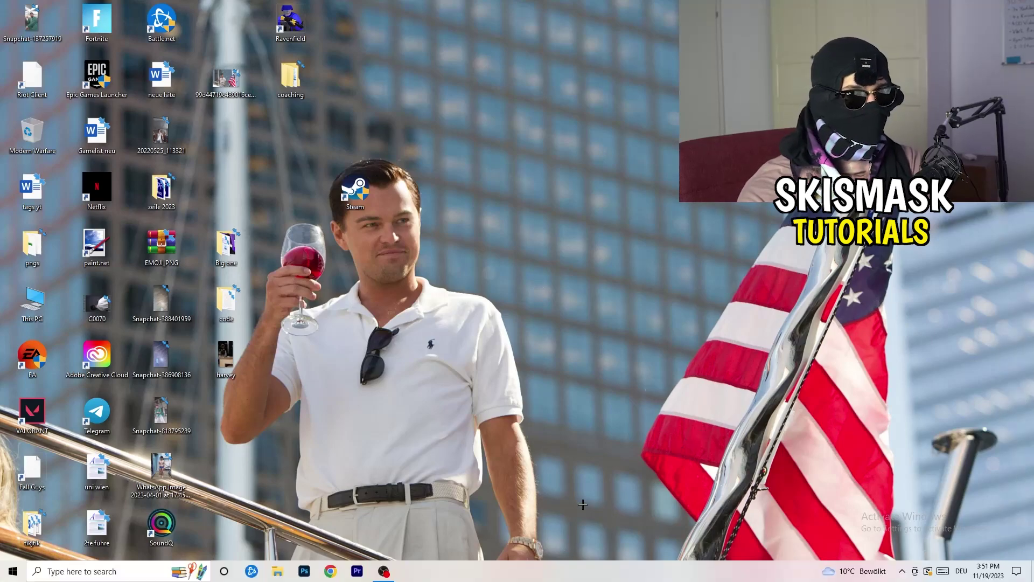
# - Open Task Manager maximized on Details and show a Creative Cloud UI Helper's priority options (Normal)
pyautogui.rightClick(526, 574)
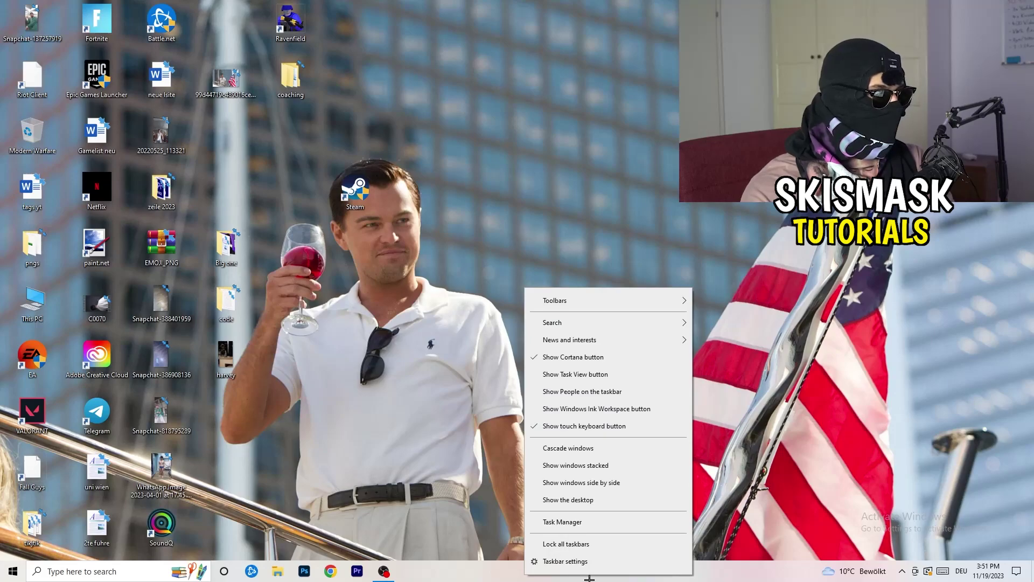
pyautogui.click(577, 523)
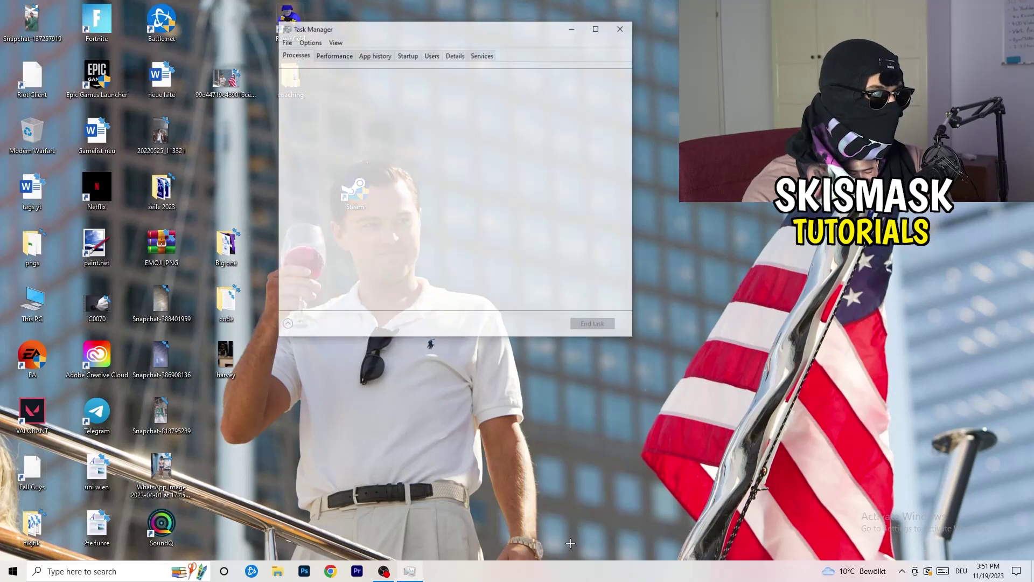
pyautogui.click(607, 27)
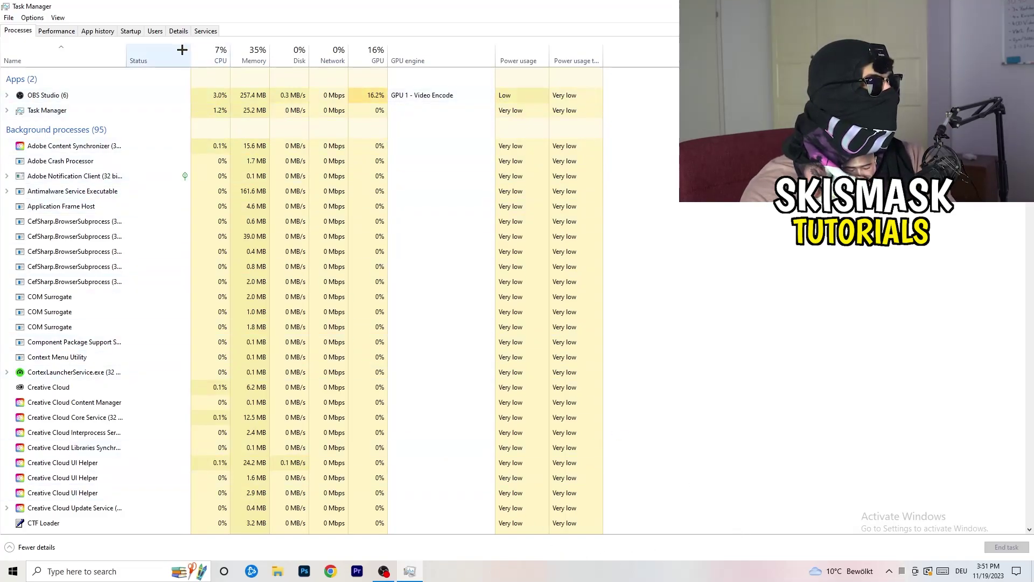
pyautogui.click(177, 31)
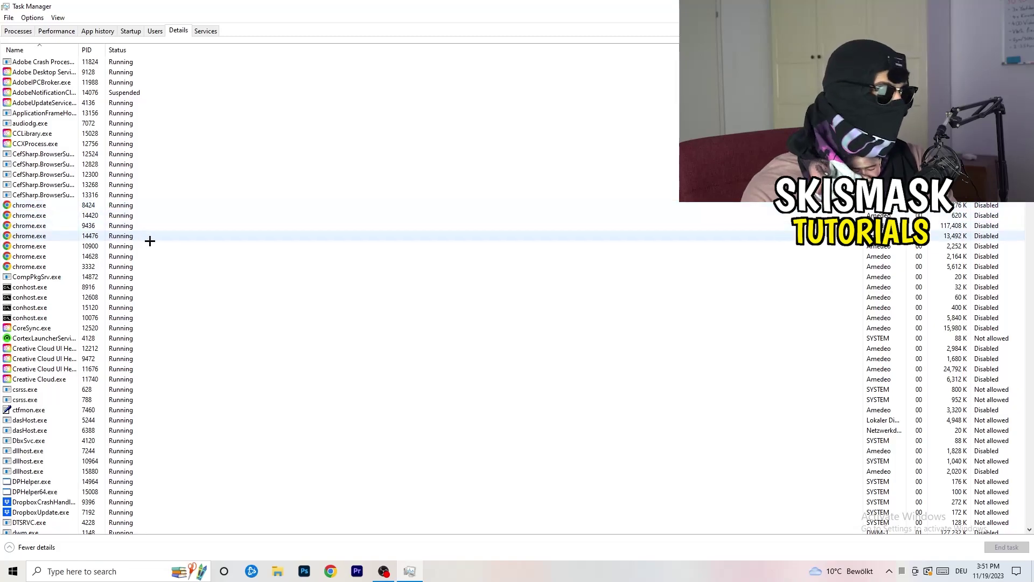
pyautogui.scroll(-3, 161, 248)
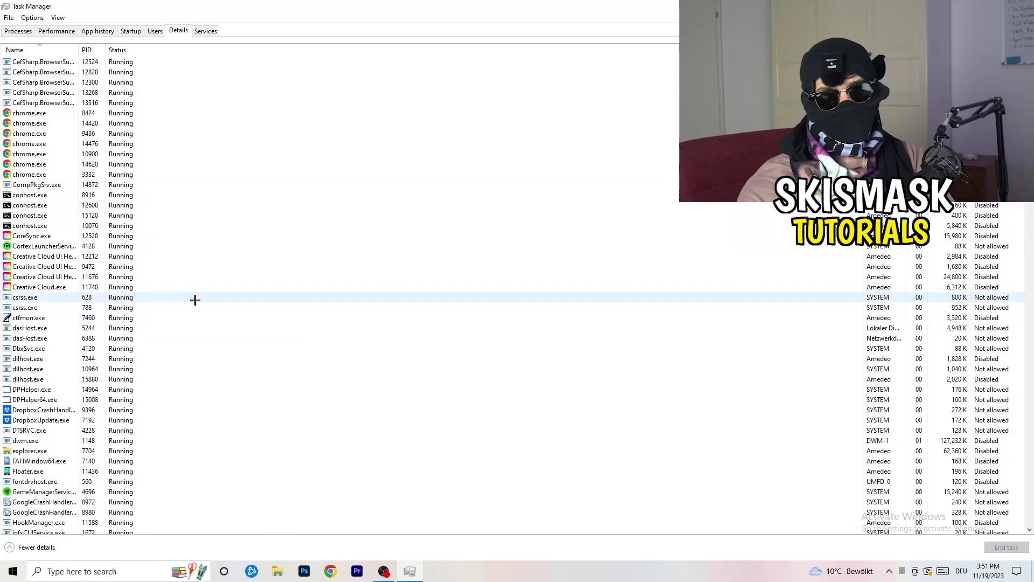
pyautogui.rightClick(43, 276)
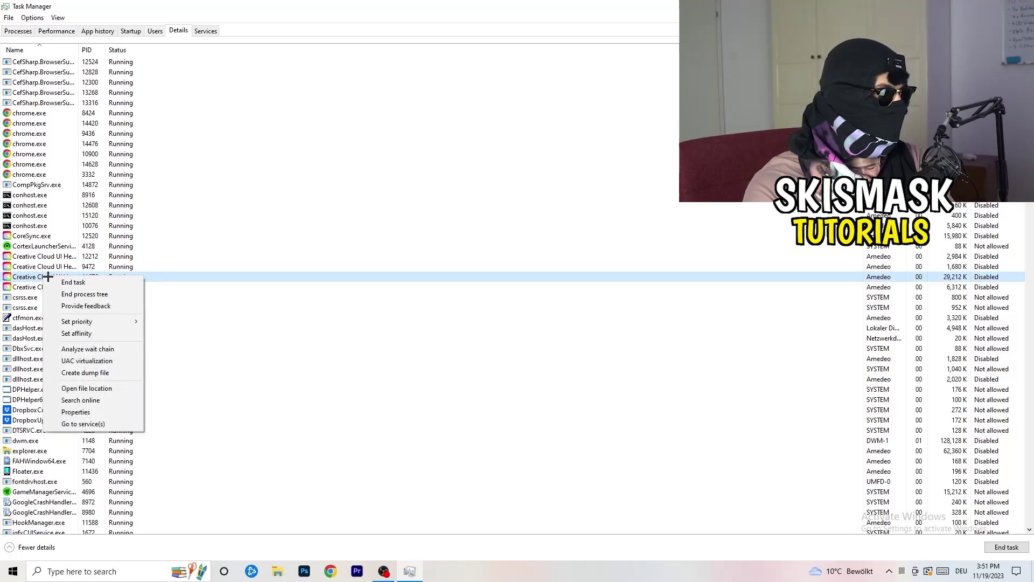
pyautogui.moveTo(94, 323)
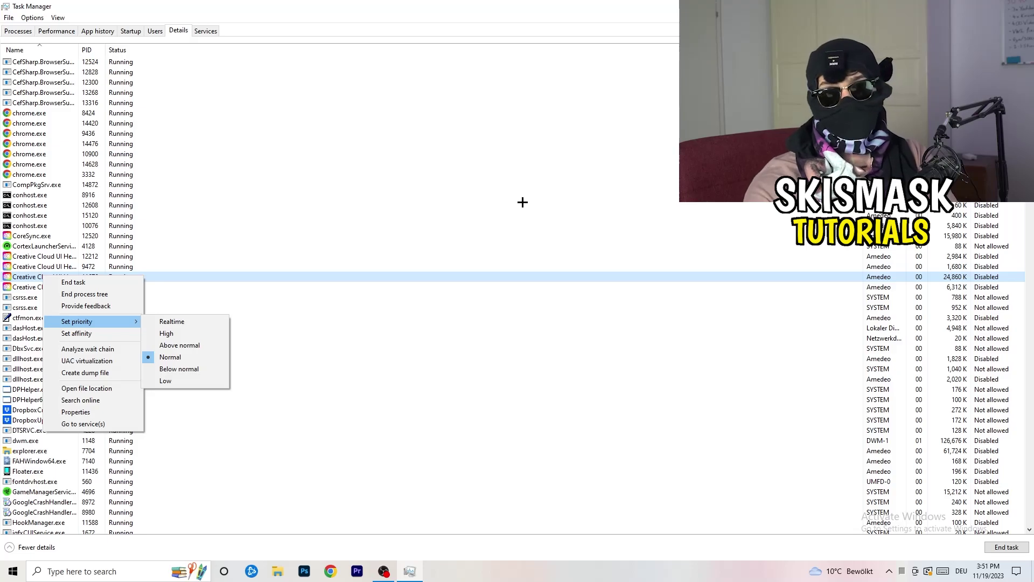
# - Switch Task Manager to the Startup tab listing each app's status and impact
pyautogui.click(135, 30)
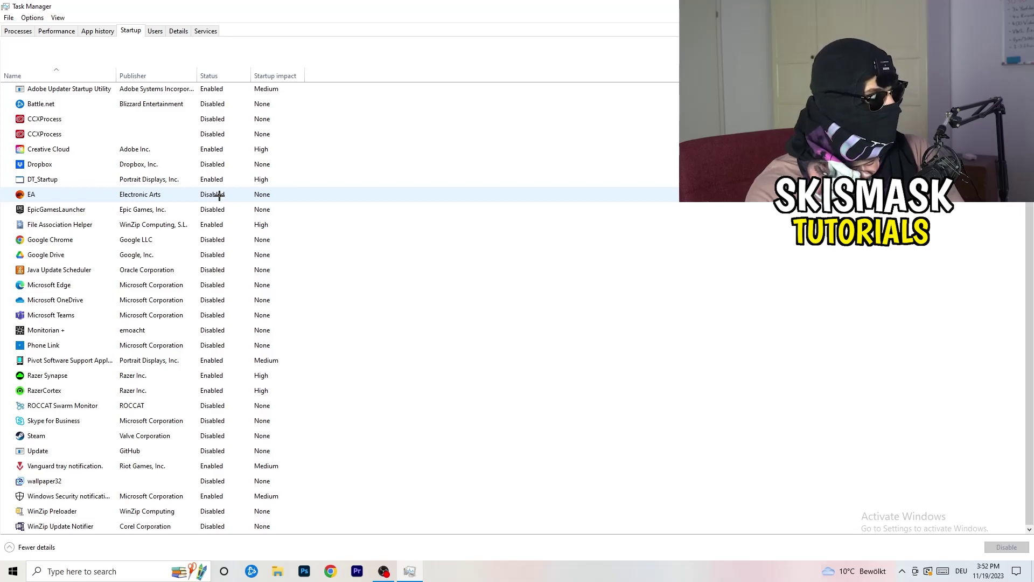
# - Disable File Association Helper at startup and return to the Processes list
pyautogui.rightClick(218, 225)
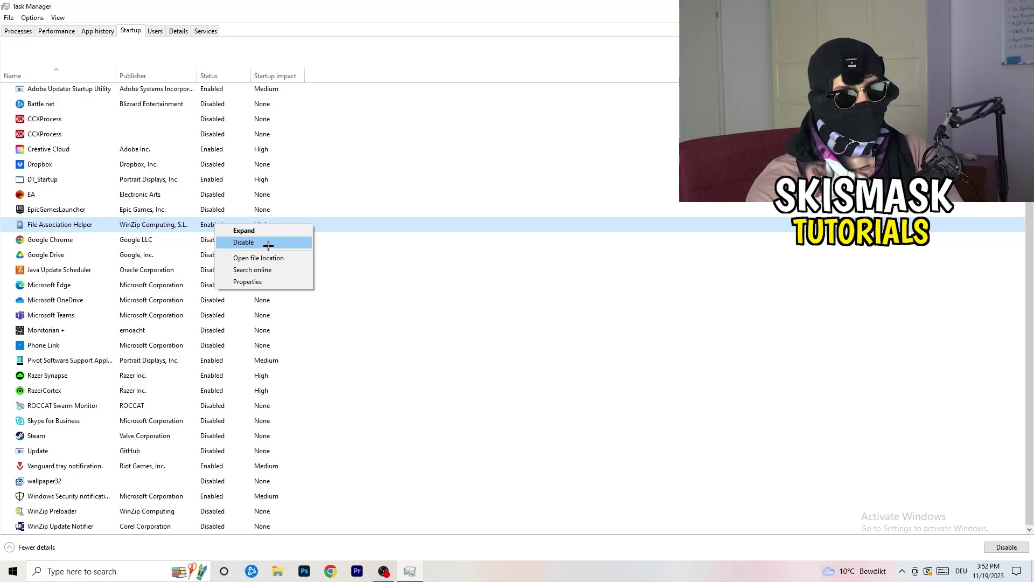
pyautogui.click(422, 79)
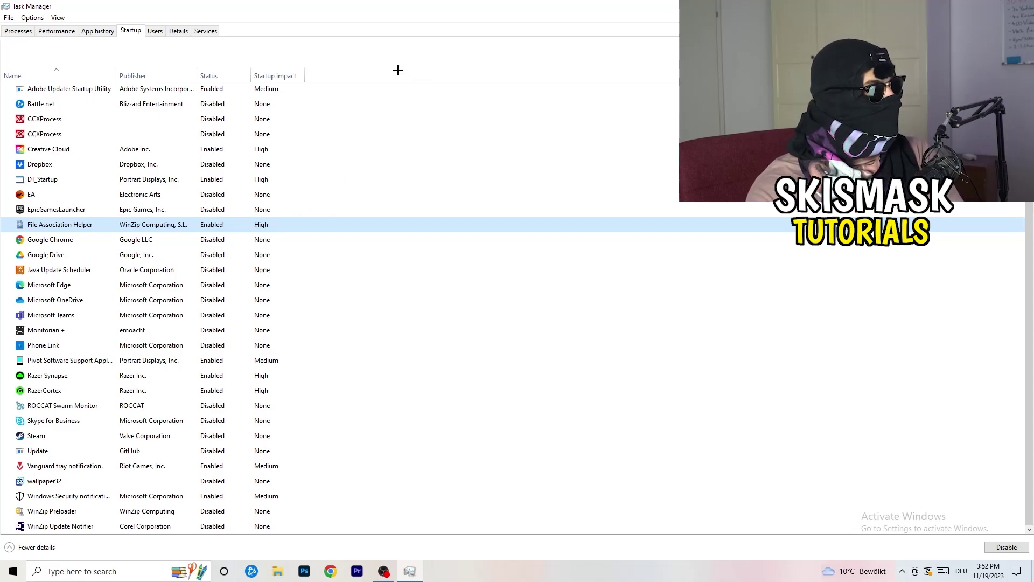
pyautogui.click(17, 31)
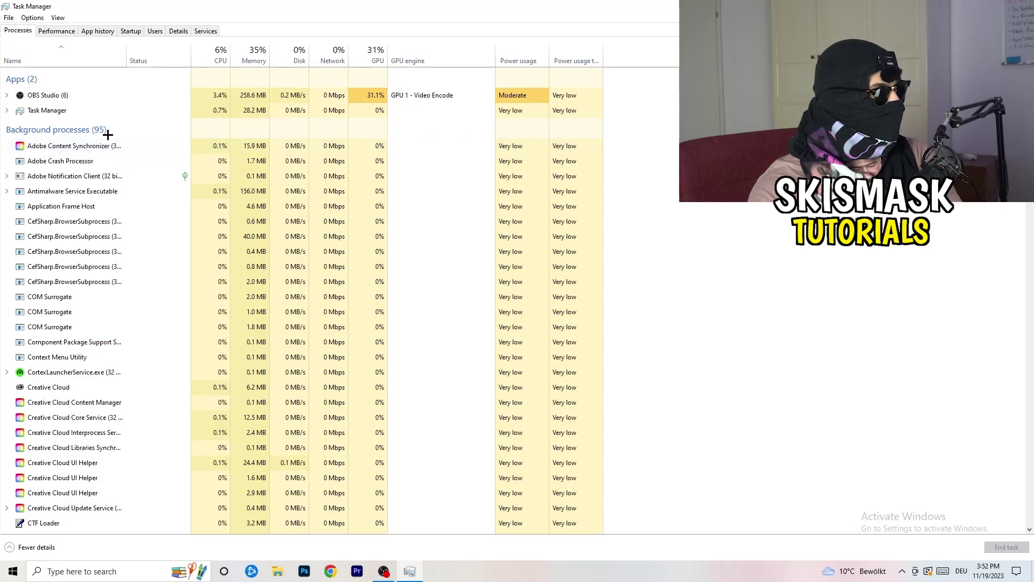
# - Sort processes by CPU and GPU usage, then end the Microsoft Windows Search Indexer task
pyautogui.click(220, 46)
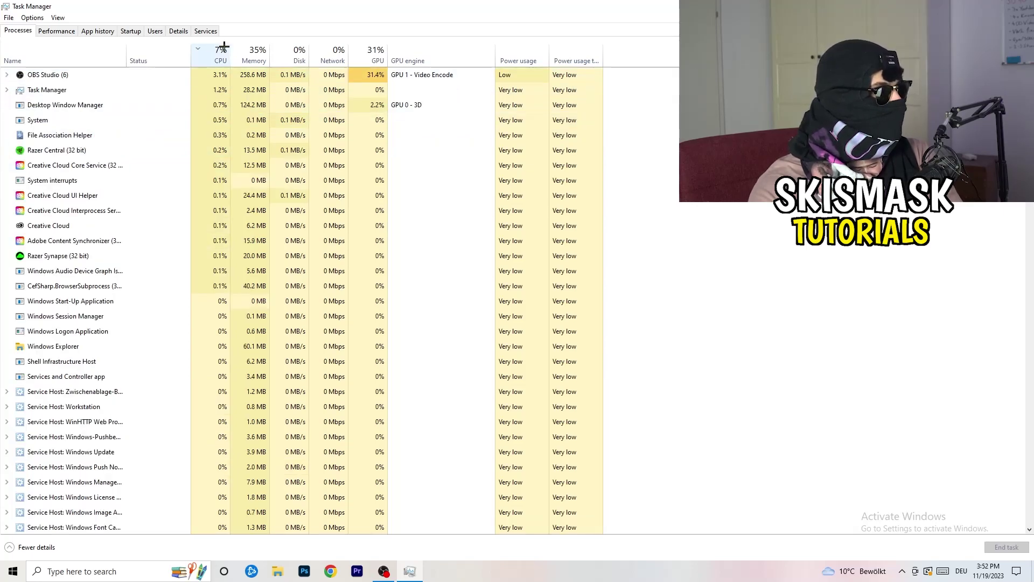
pyautogui.click(371, 45)
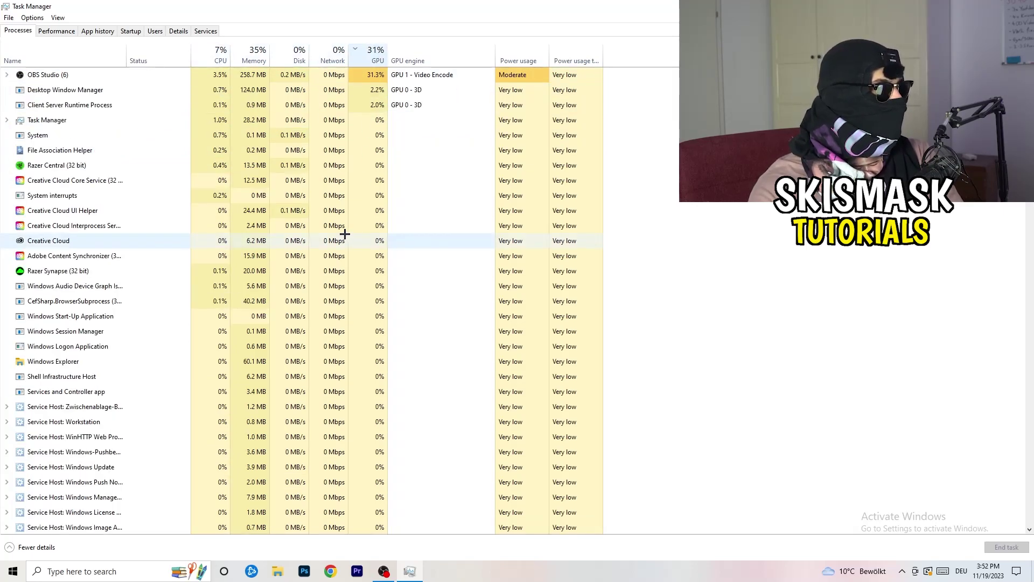
pyautogui.click(373, 57)
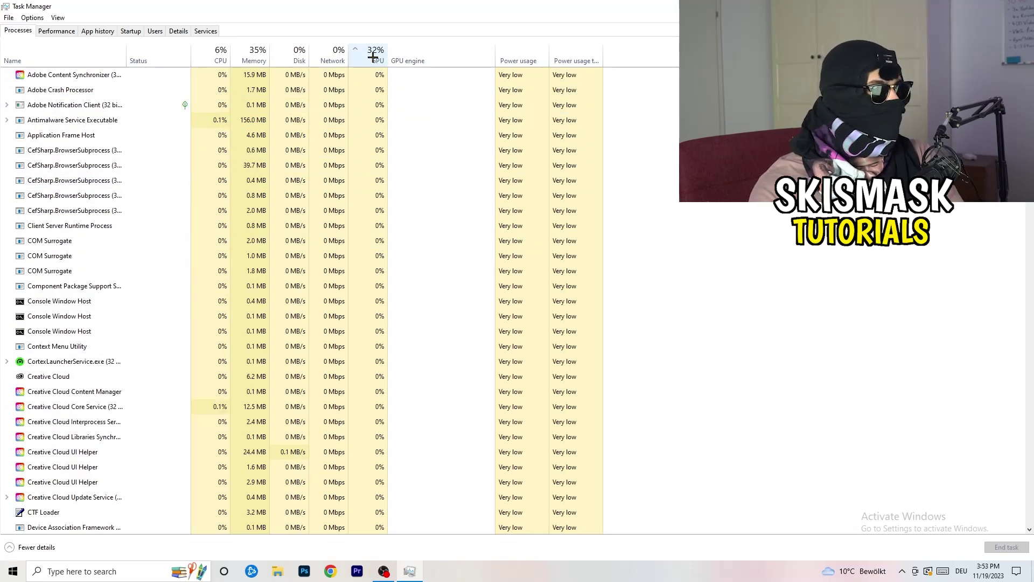
pyautogui.scroll(-15, 379, 129)
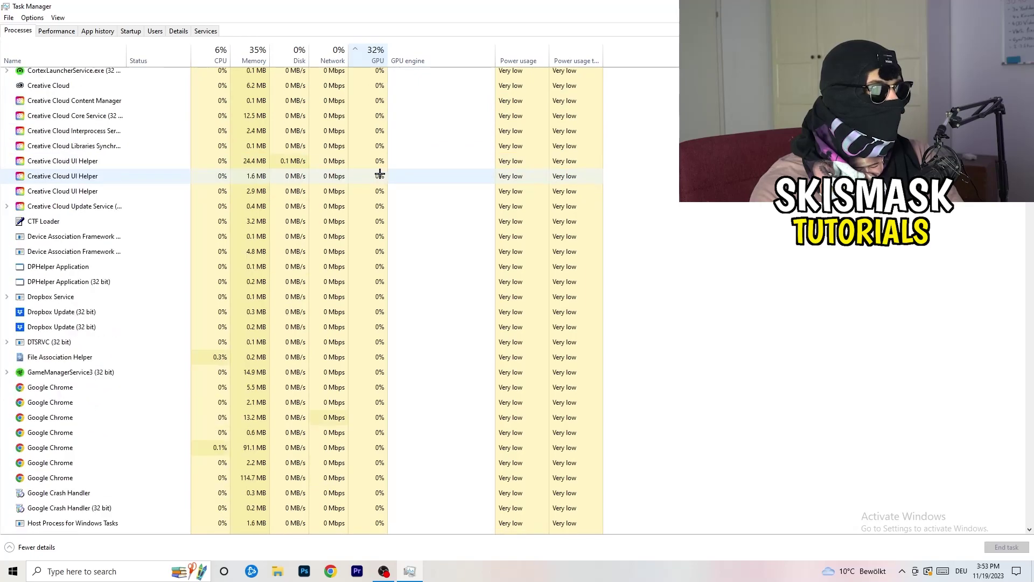
pyautogui.scroll(8, 383, 171)
pyautogui.scroll(5, 381, 167)
pyautogui.scroll(-18, 382, 162)
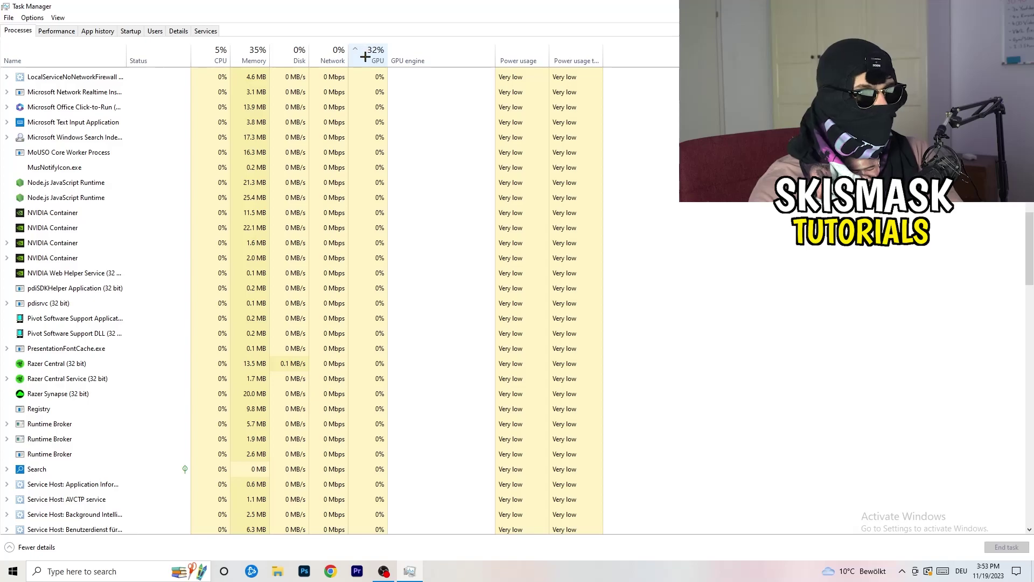
pyautogui.rightClick(351, 133)
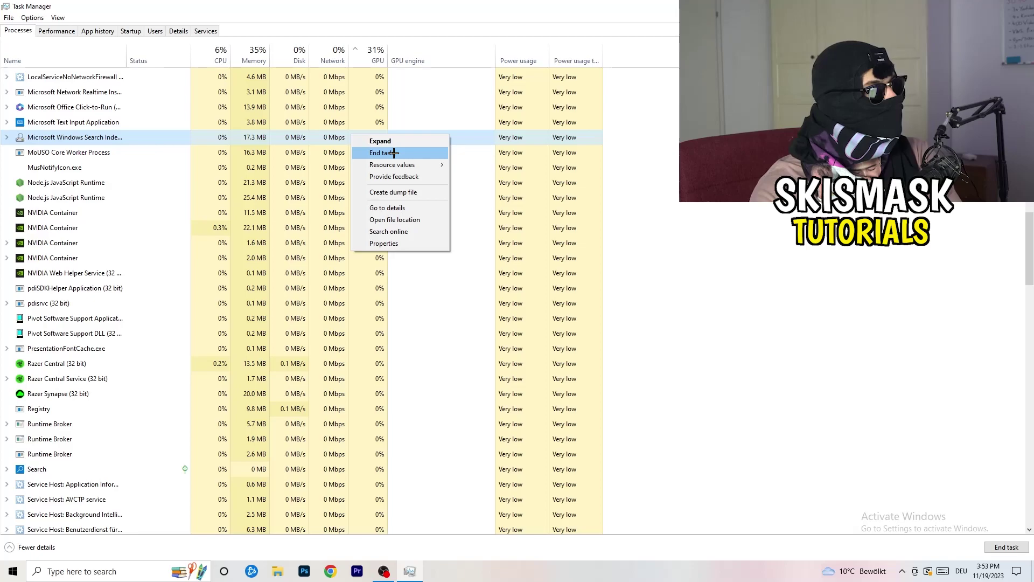
pyautogui.click(215, 55)
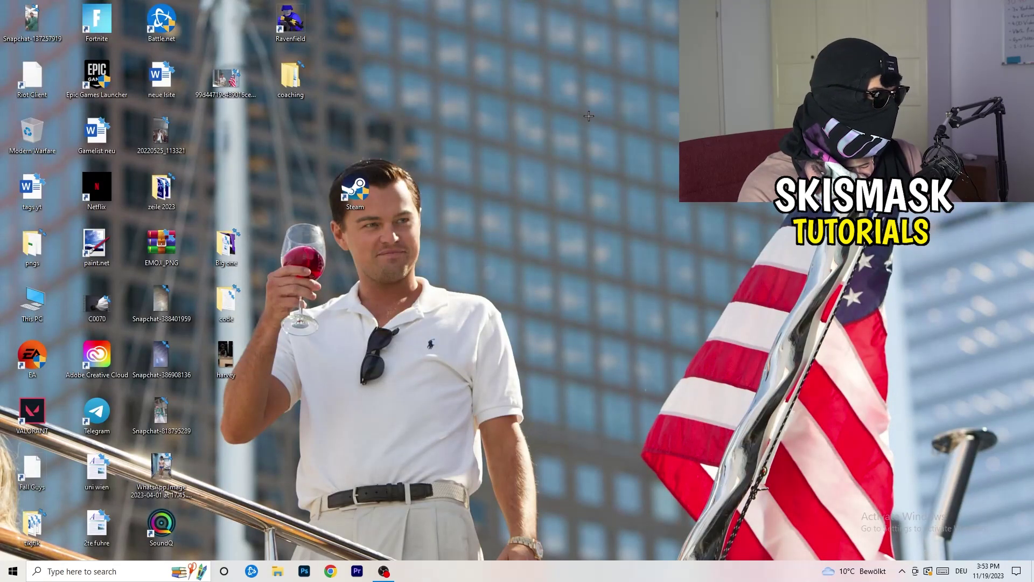
# - Go to the Gaming section of Windows Settings from the Start menu
pyautogui.click(3, 578)
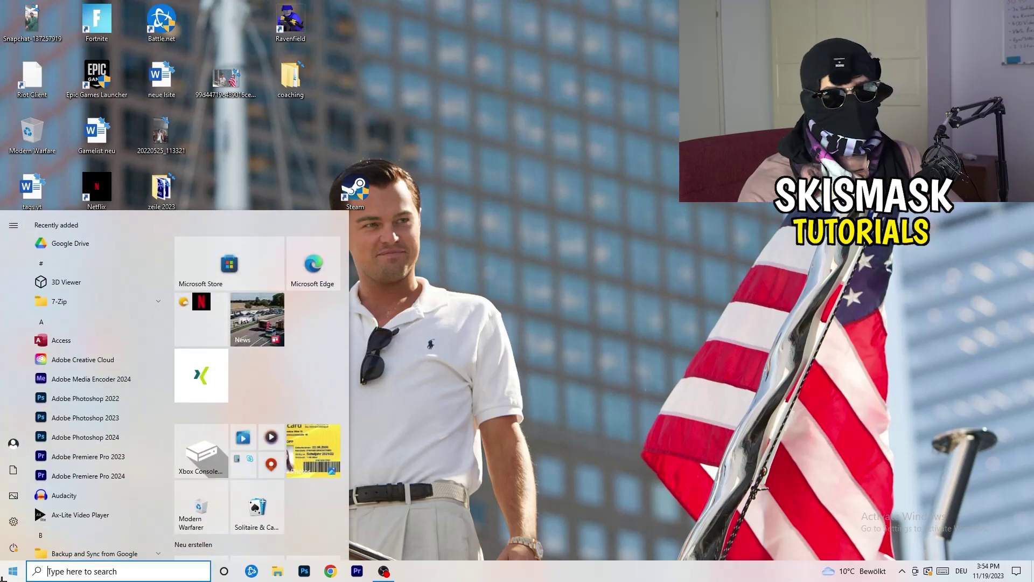
pyautogui.click(13, 521)
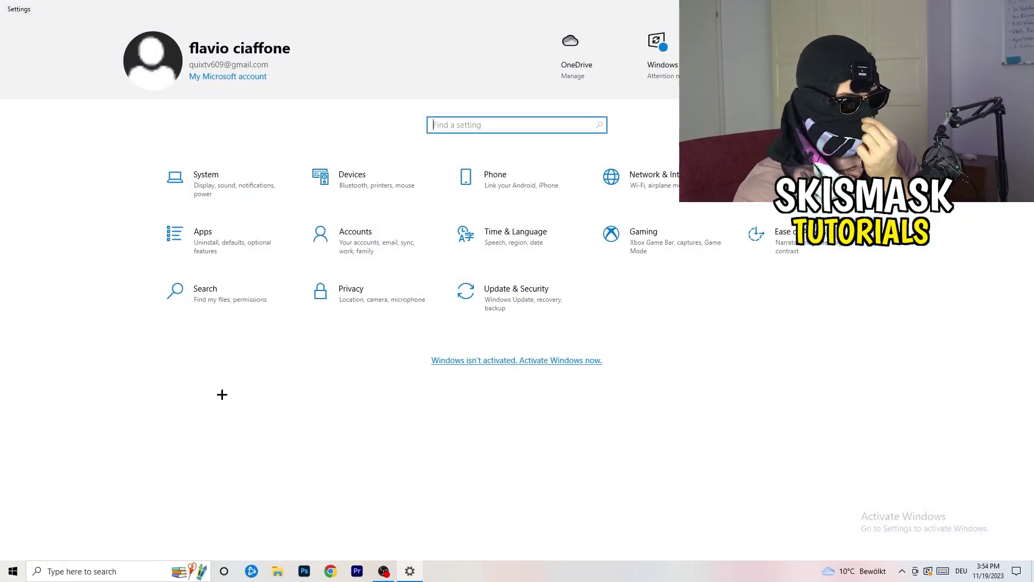
pyautogui.click(644, 237)
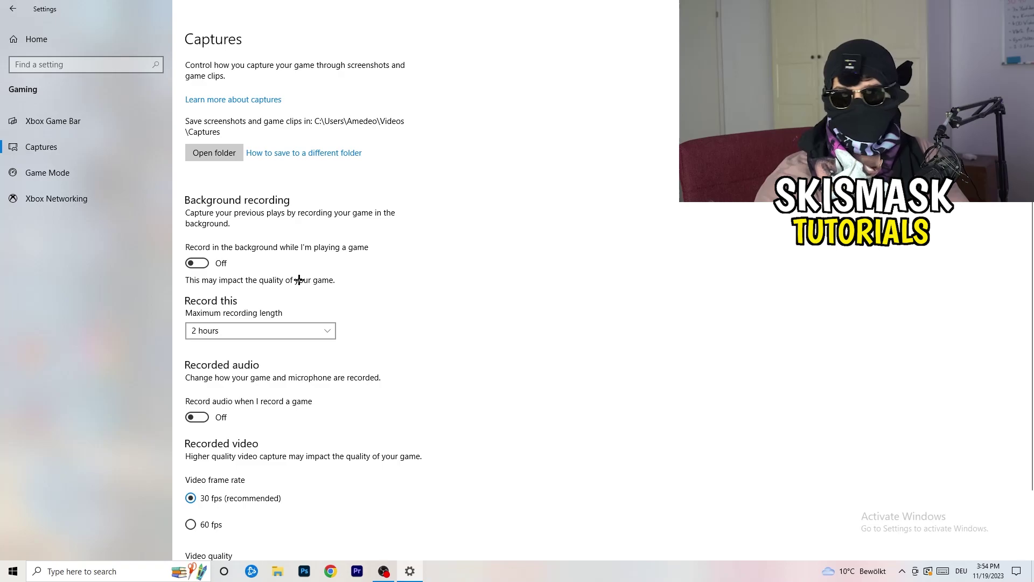
pyautogui.scroll(-2, 299, 280)
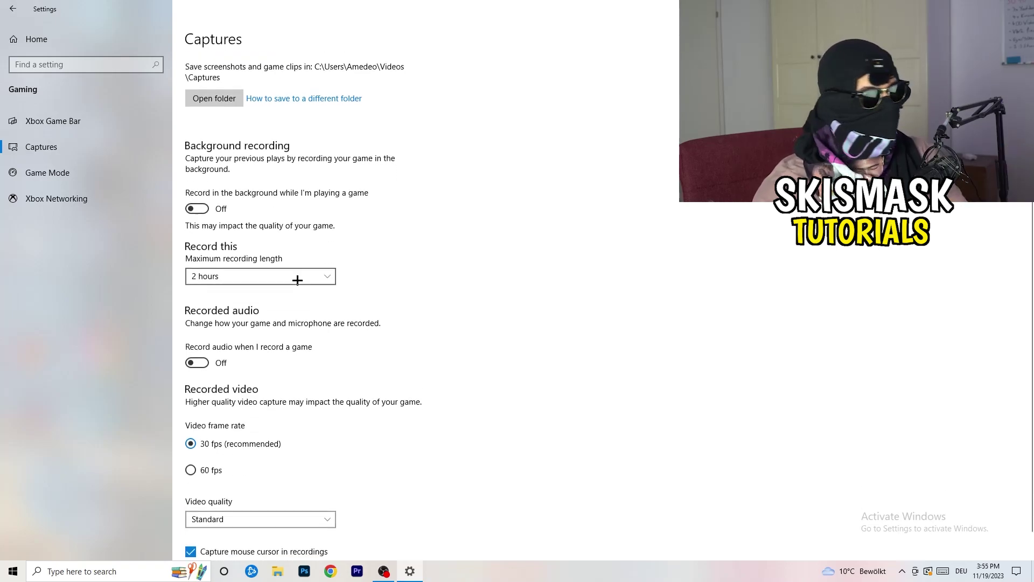